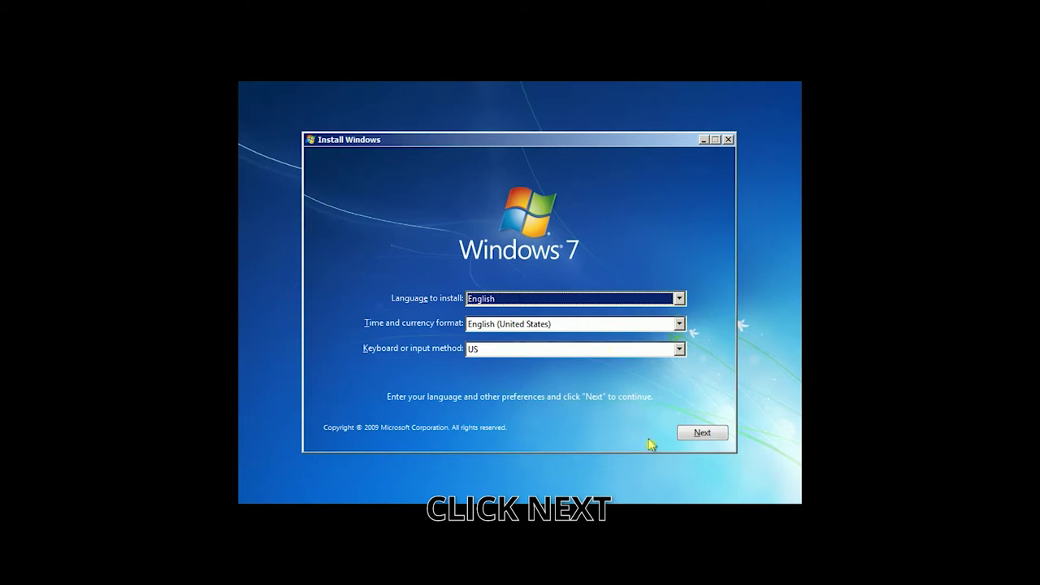
# Start a Custom (advanced) Windows 7 installation with the default English language settings, accepting the license terms.
pyautogui.click(700, 433)
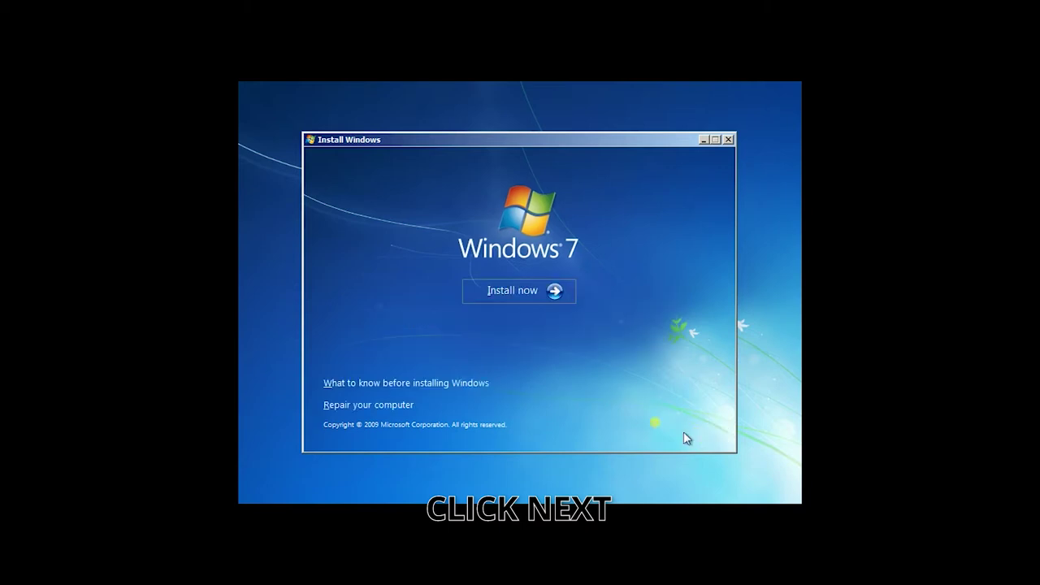
pyautogui.click(512, 294)
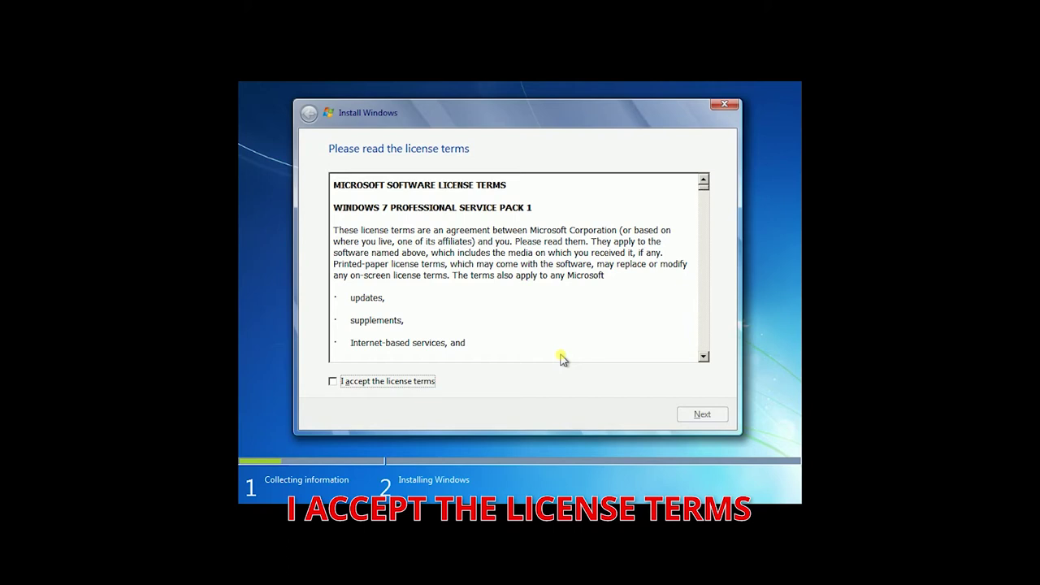
pyautogui.click(416, 381)
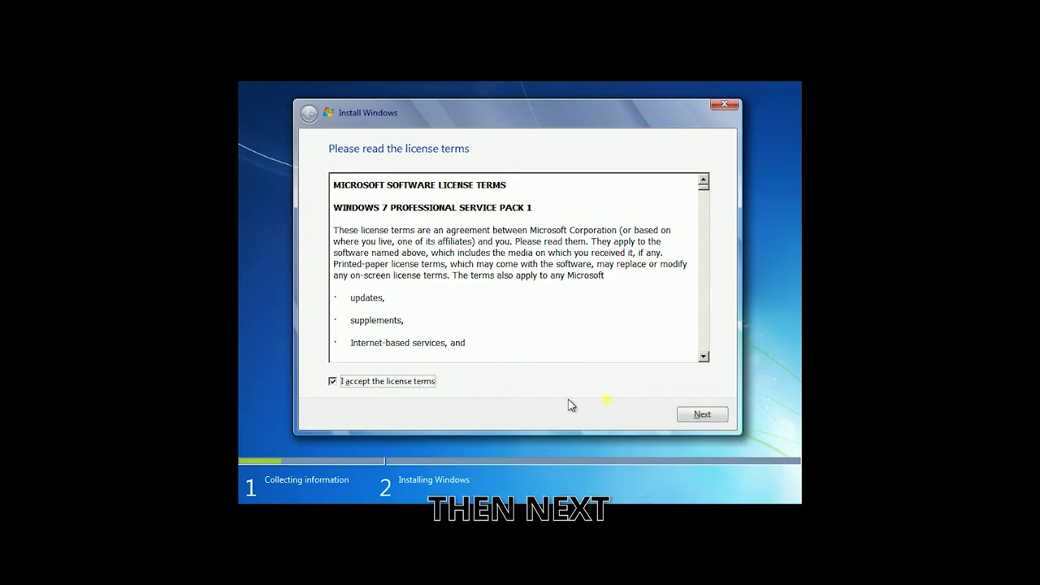
pyautogui.click(696, 416)
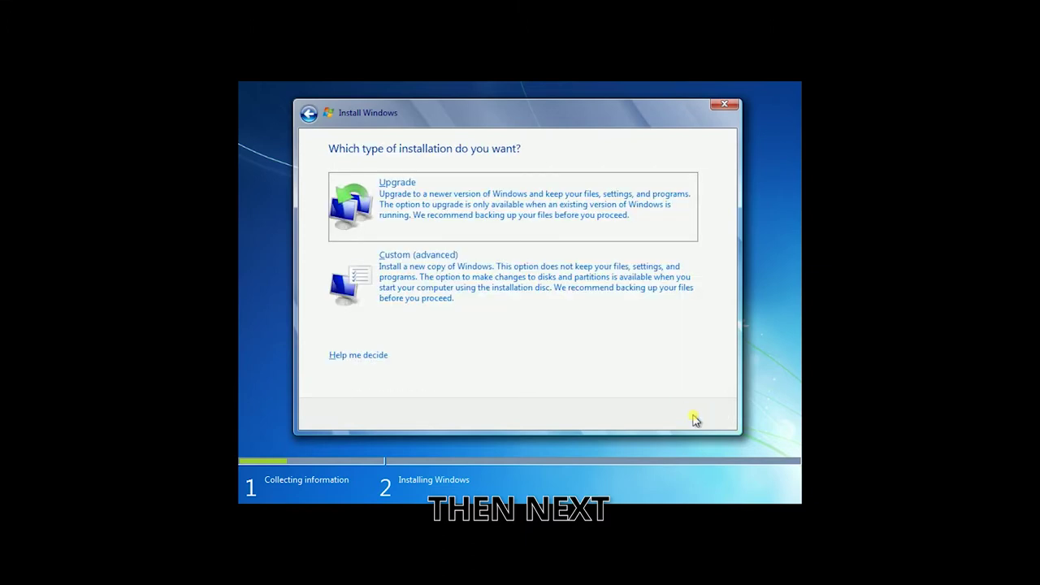
pyautogui.click(455, 283)
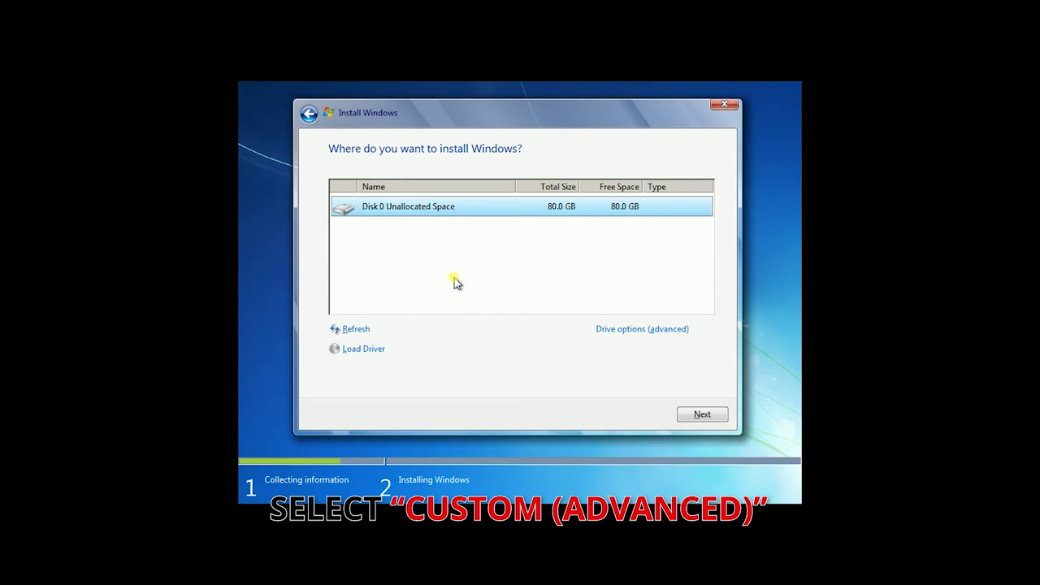
# Create a 40000 MB partition in the Disk 0 unallocated space, allowing additional partitions for system files.
pyautogui.click(504, 210)
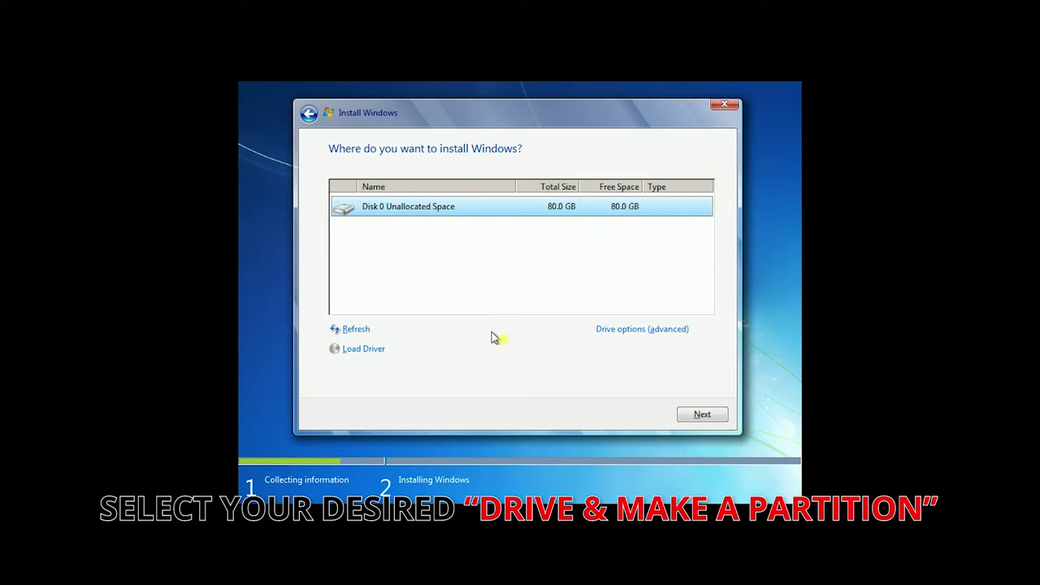
pyautogui.click(638, 331)
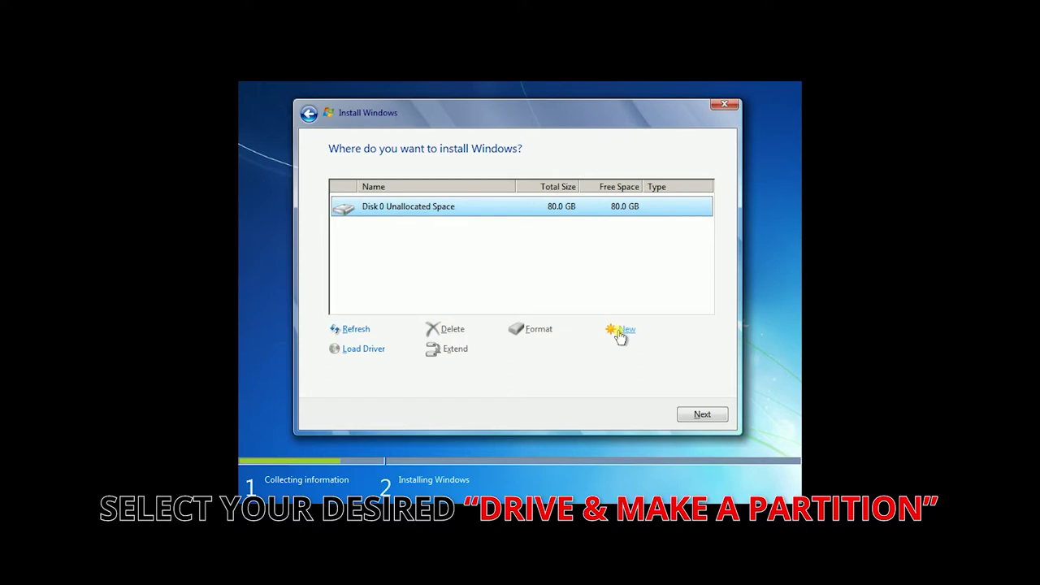
pyautogui.click(618, 333)
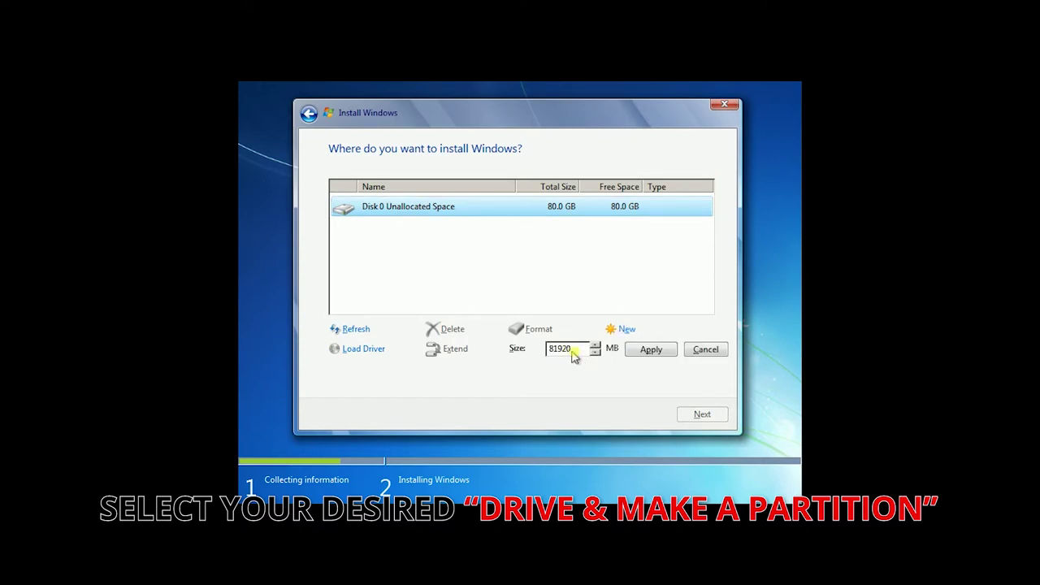
pyautogui.moveTo(576, 355); pyautogui.dragTo(545, 358)
pyautogui.write('40')
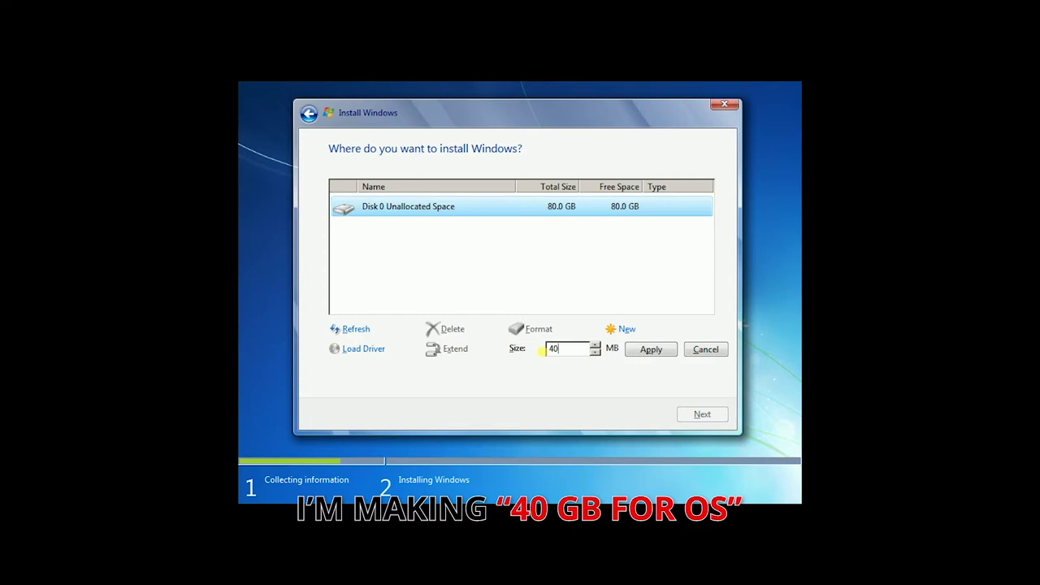
pyautogui.write('000')
pyautogui.click(652, 351)
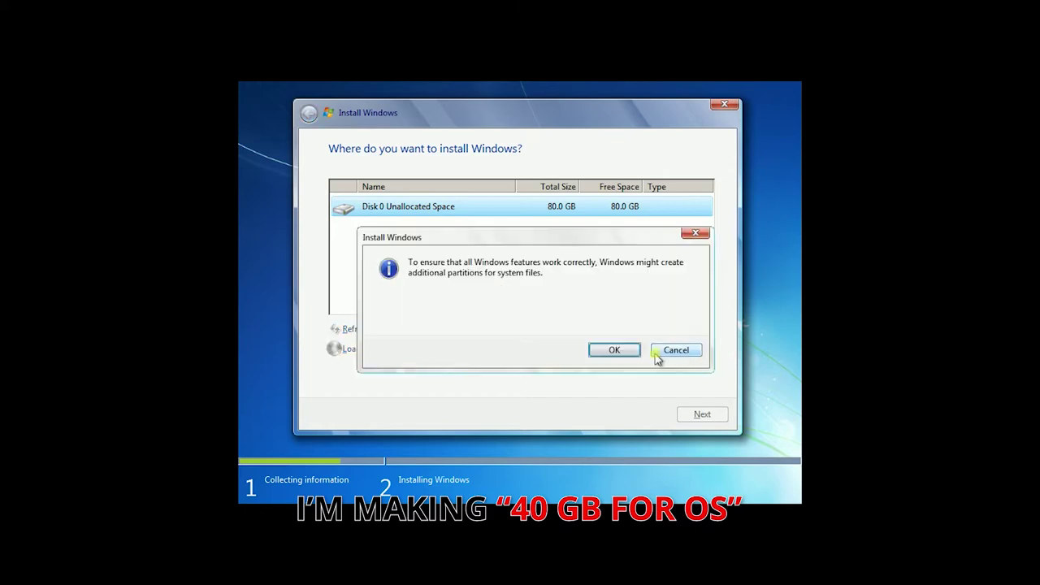
pyautogui.click(608, 349)
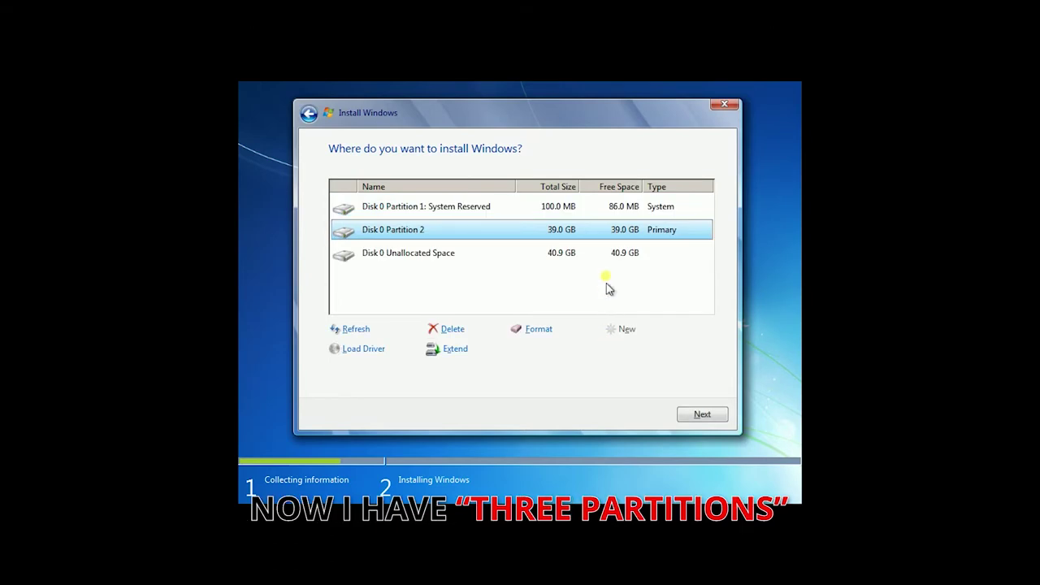
# Format the primary Disk 0 Partition 2 and install Windows on it, restarting the computer to continue setup.
pyautogui.click(599, 212)
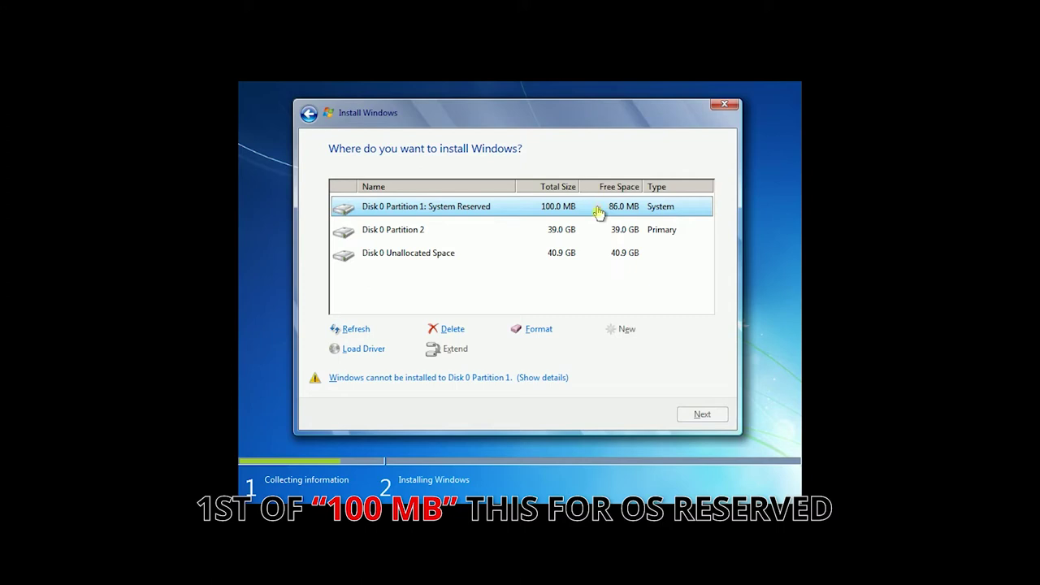
pyautogui.click(596, 235)
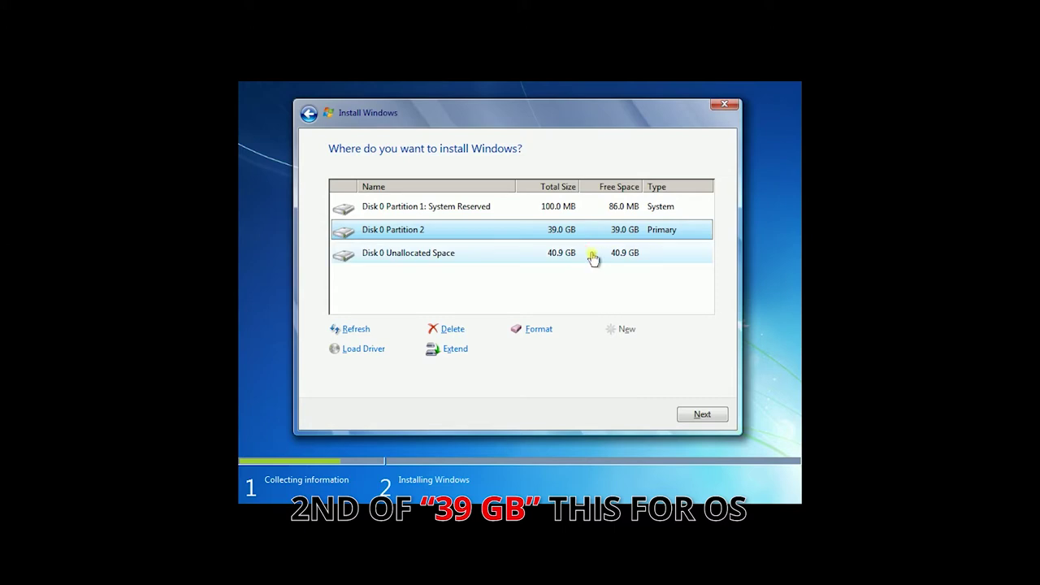
pyautogui.click(594, 258)
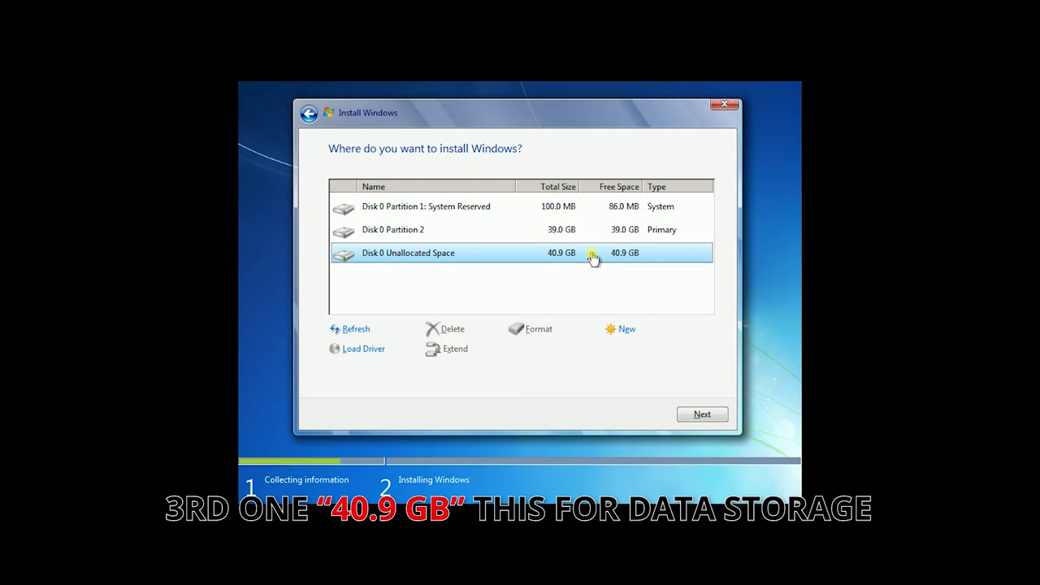
pyautogui.click(592, 231)
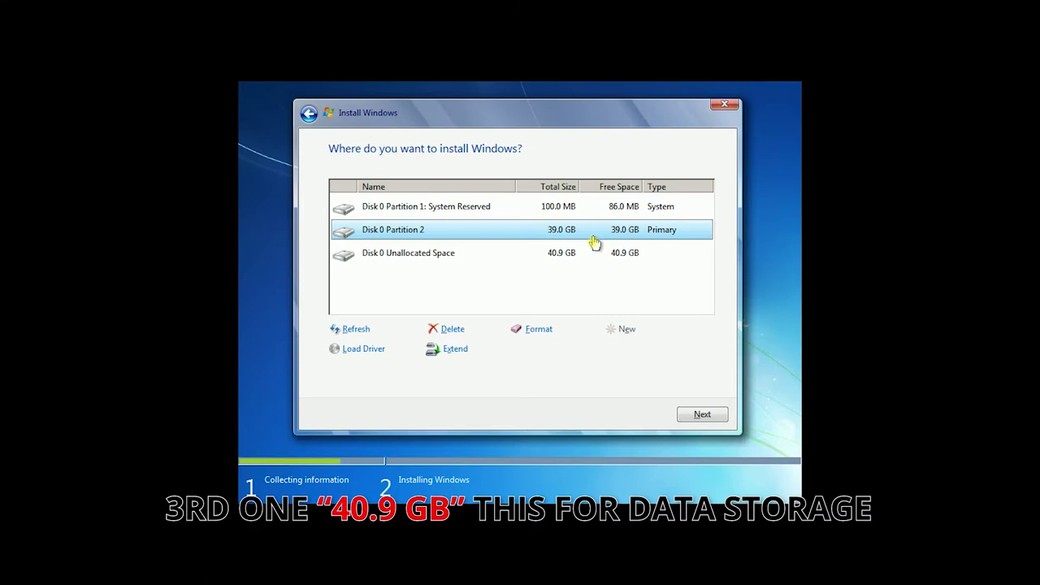
pyautogui.click(537, 332)
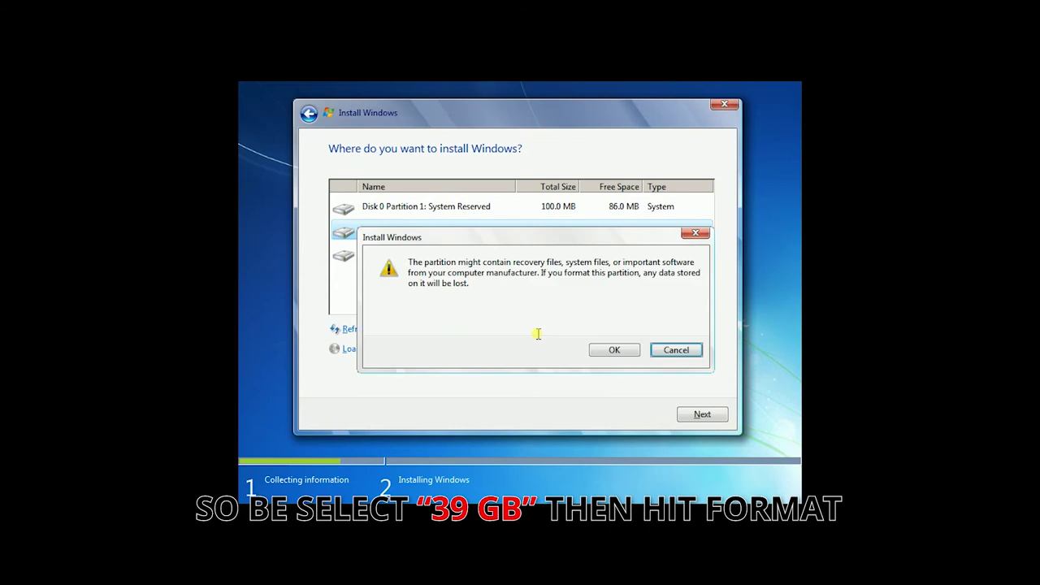
pyautogui.click(615, 351)
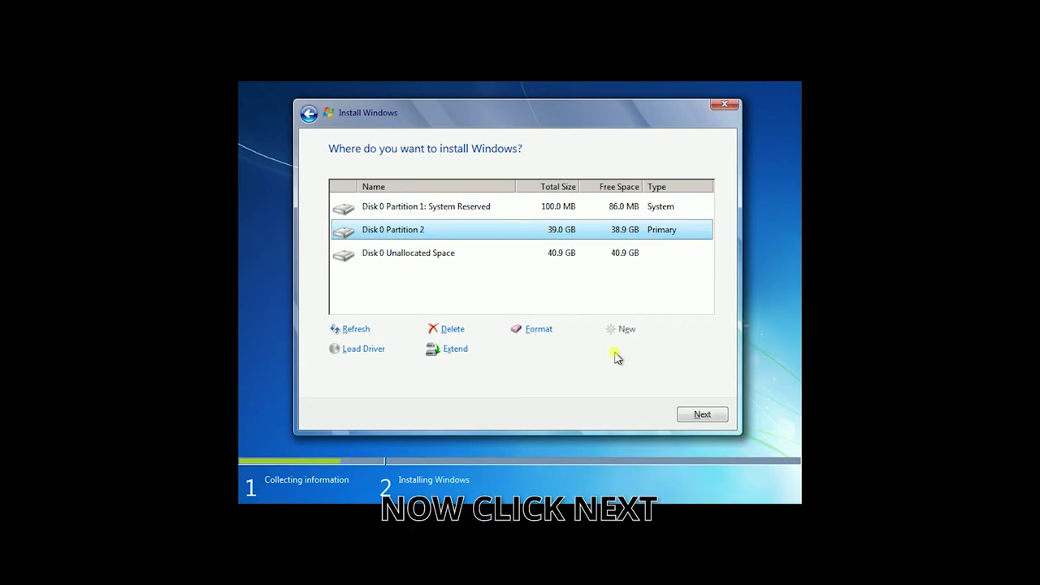
pyautogui.click(697, 414)
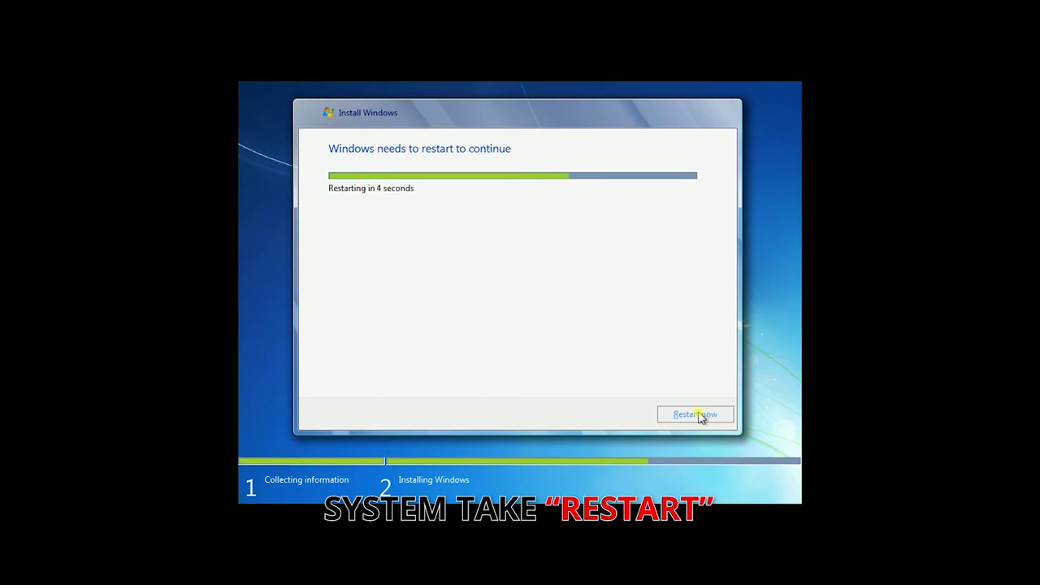
pyautogui.click(695, 414)
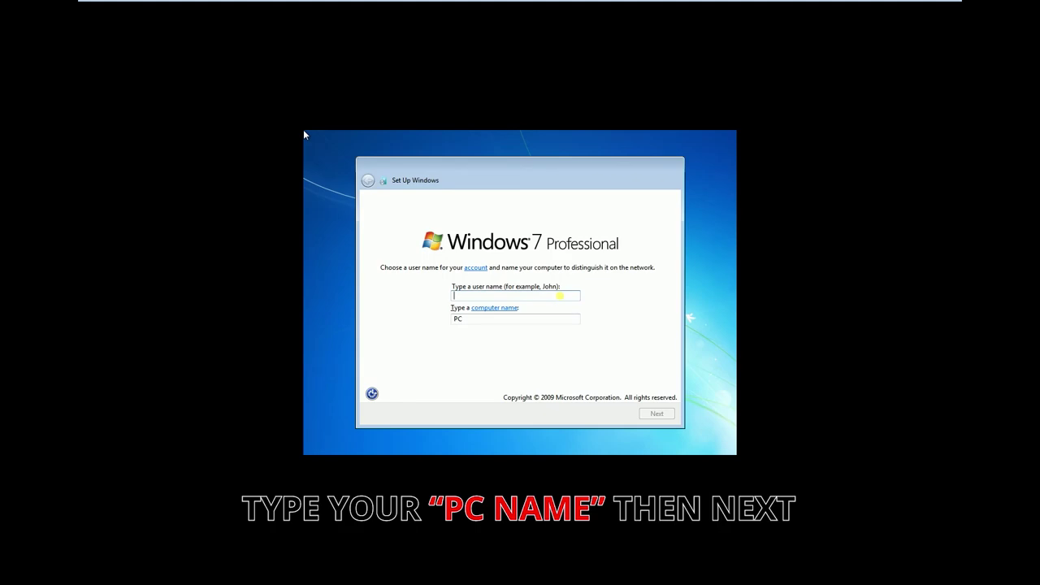
# Set the account's user name to TECHNICAL and choose Ask me later for the update settings.
pyautogui.write('TECHNICALL')
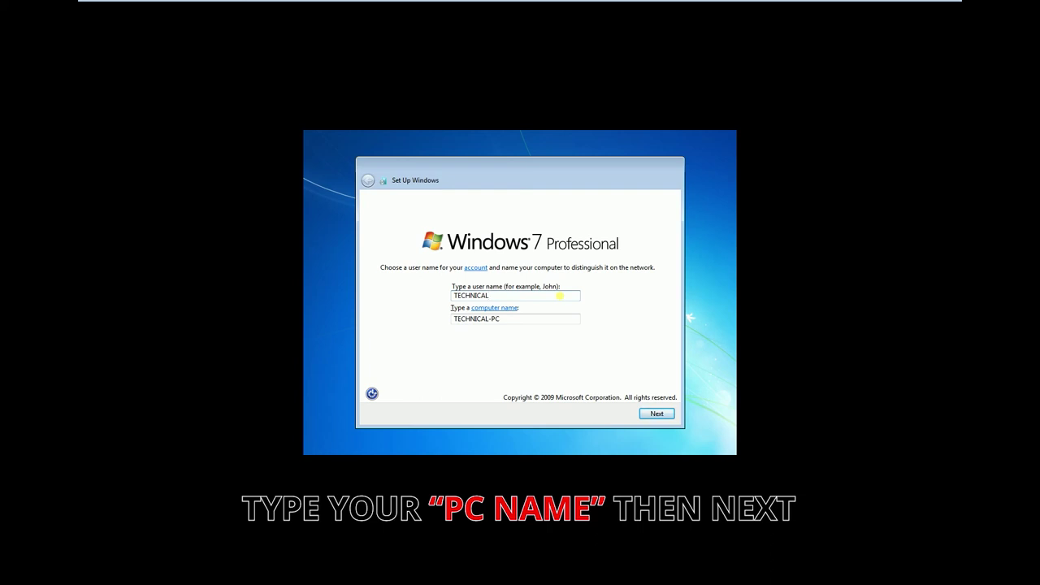
pyautogui.click(667, 415)
pyautogui.click(532, 310)
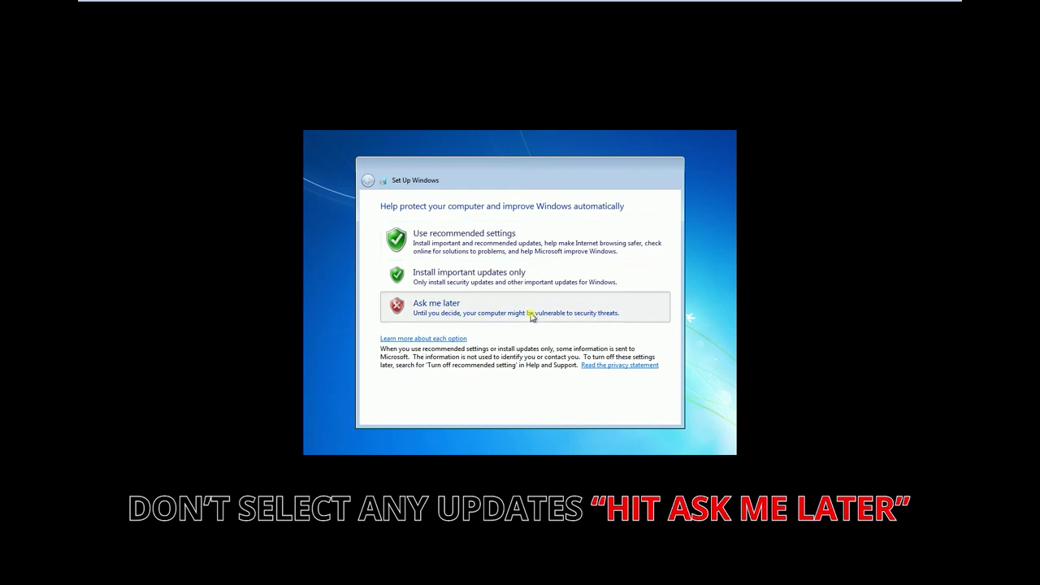
# Set the time zone to (UTC+05:00) Islamabad, Karachi and choose Home network as the computer's location.
pyautogui.click(543, 243)
pyautogui.scroll(-10, 533, 296)
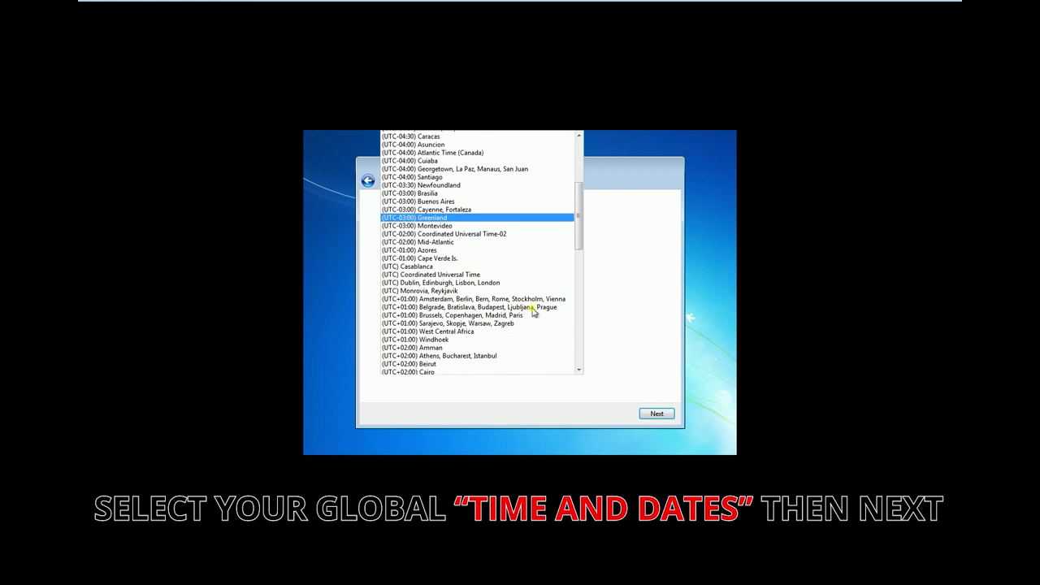
pyautogui.scroll(-4, 533, 311)
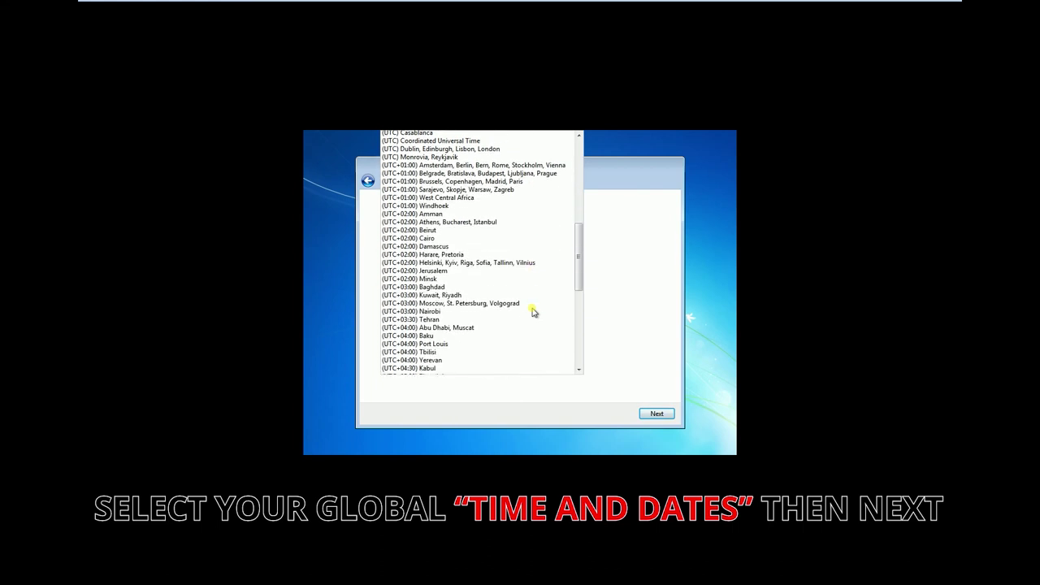
pyautogui.scroll(-2, 533, 311)
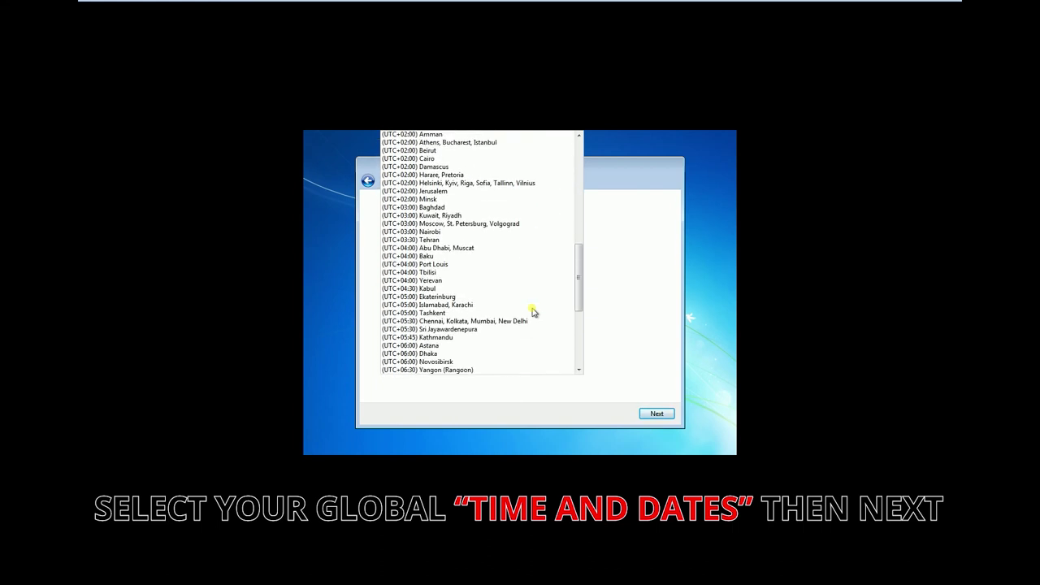
pyautogui.click(496, 290)
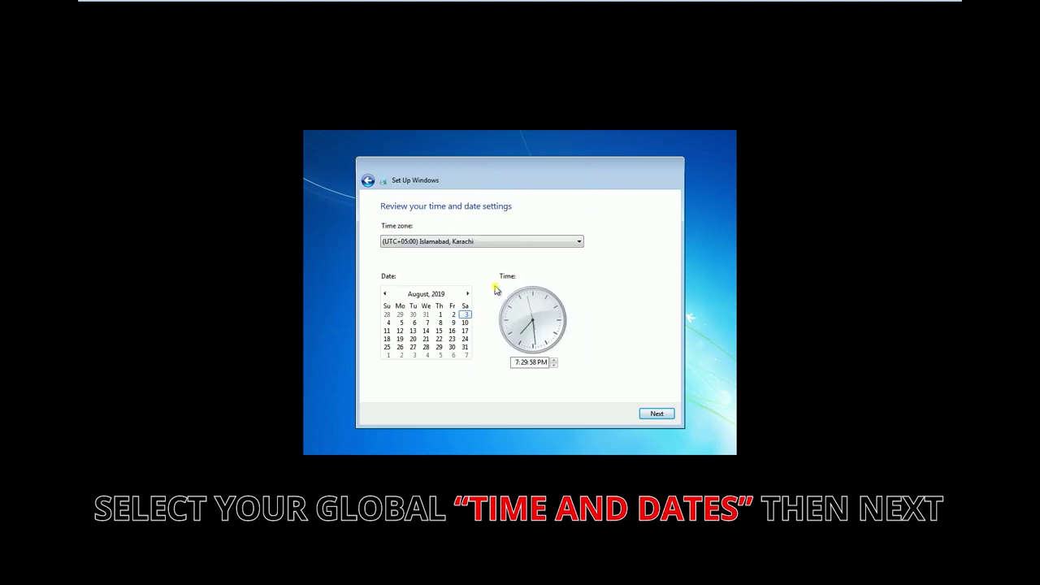
pyautogui.click(657, 414)
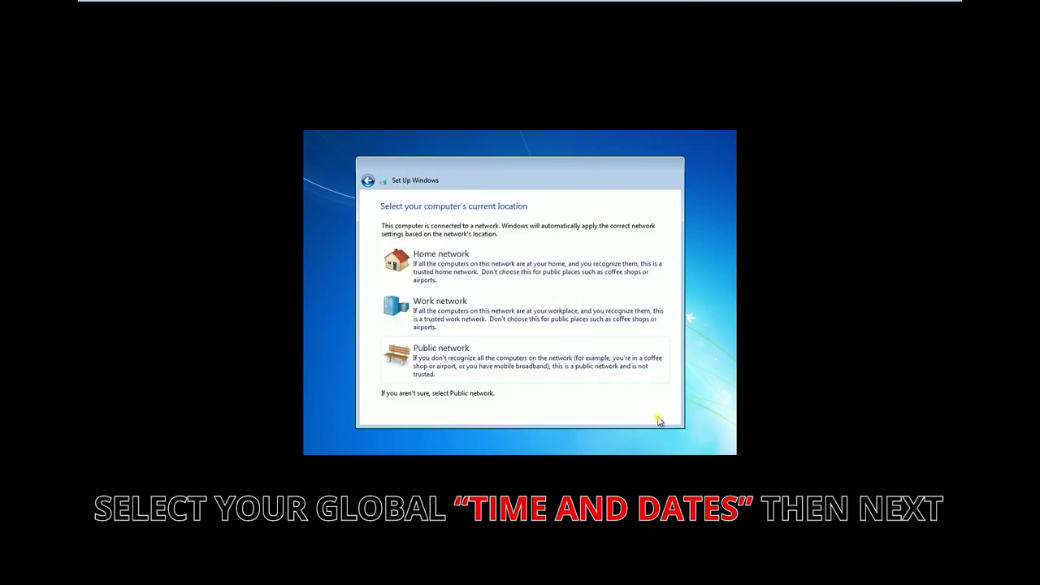
pyautogui.click(450, 266)
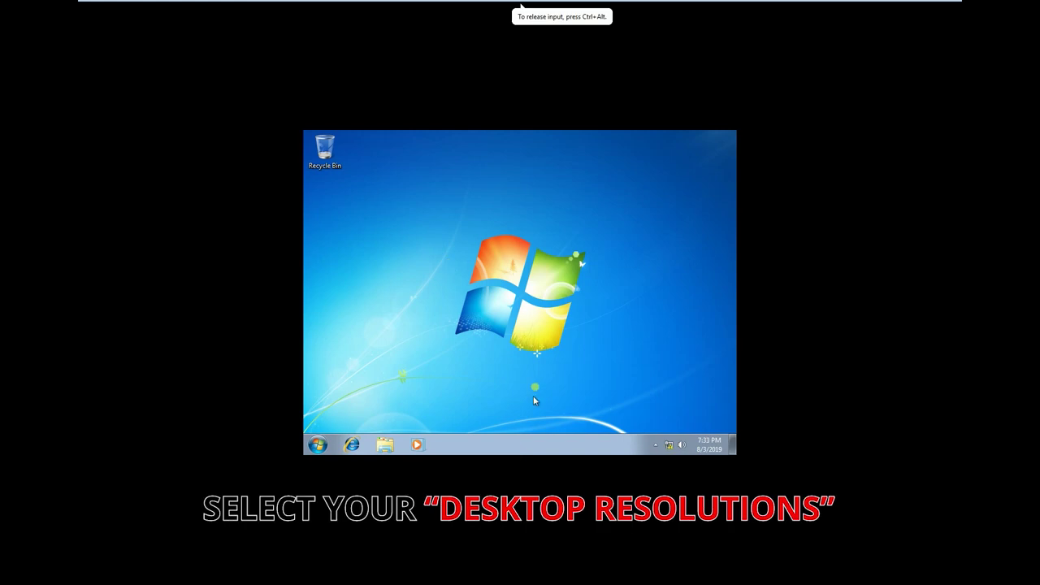
# Set the desktop's screen resolution to 1920 × 1080, keep the change and close the display settings.
pyautogui.rightClick(524, 214)
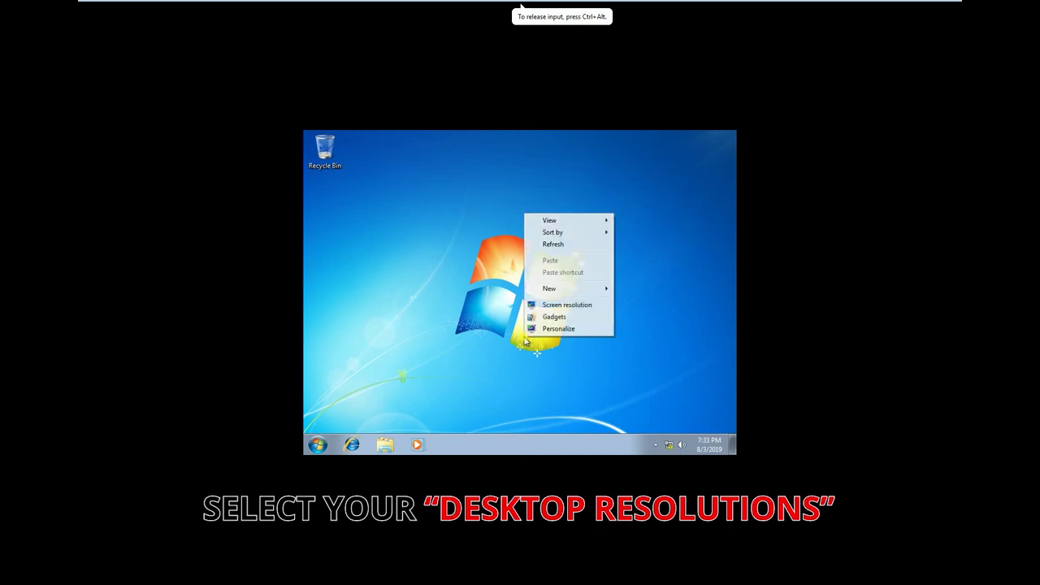
pyautogui.click(551, 306)
pyautogui.click(451, 288)
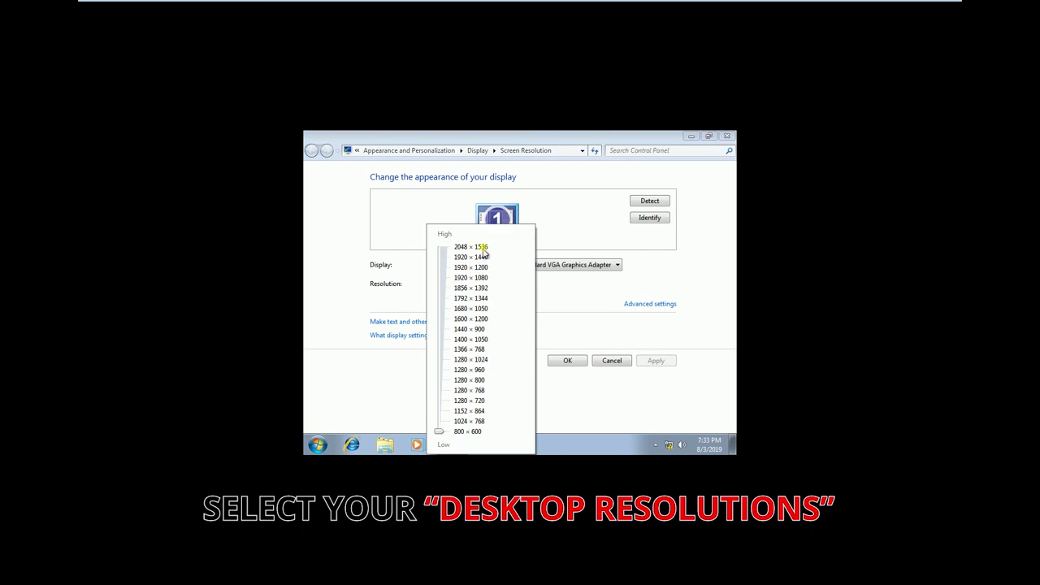
pyautogui.click(483, 278)
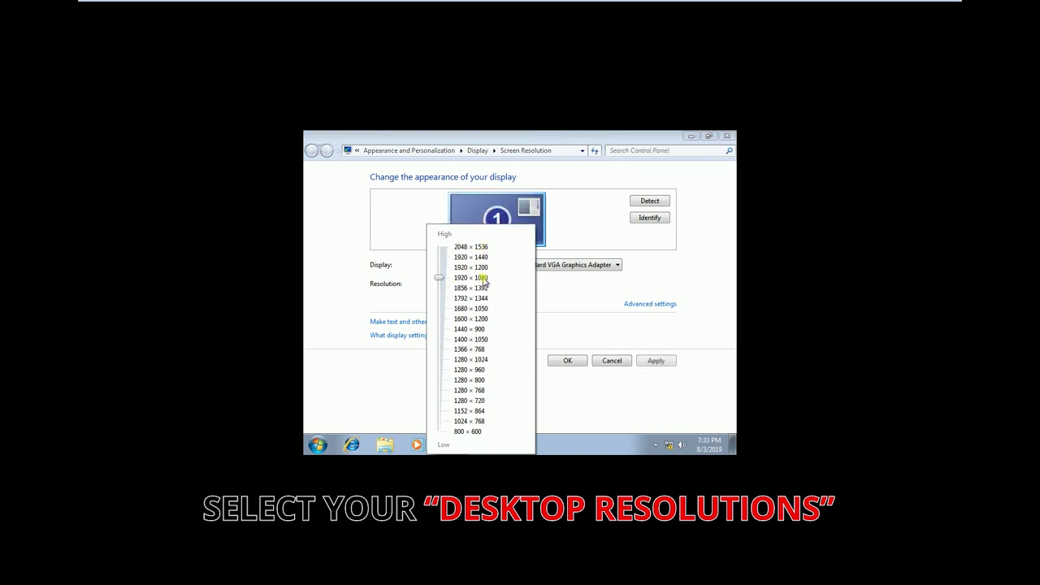
pyautogui.click(656, 361)
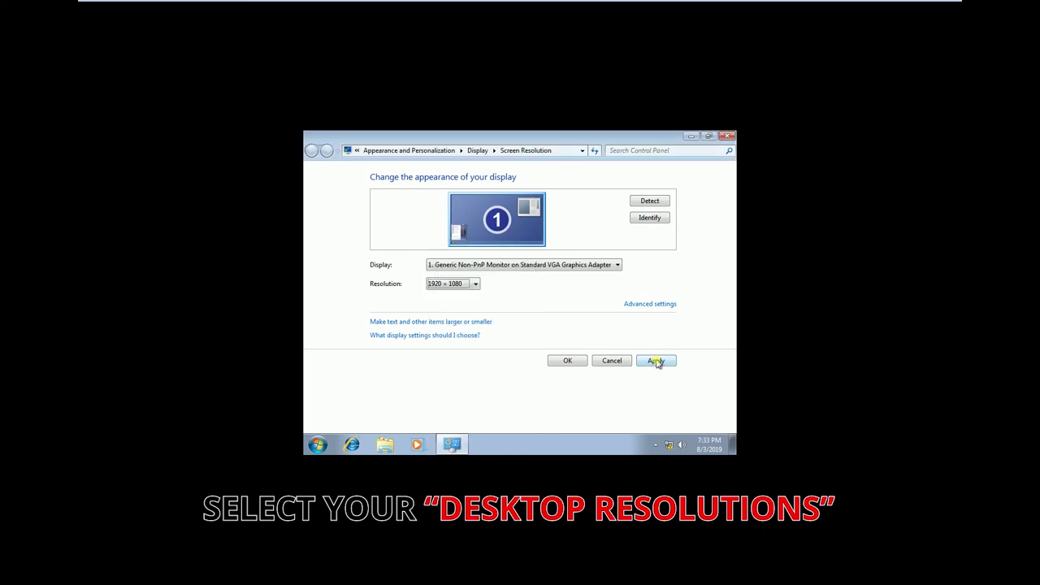
pyautogui.click(535, 279)
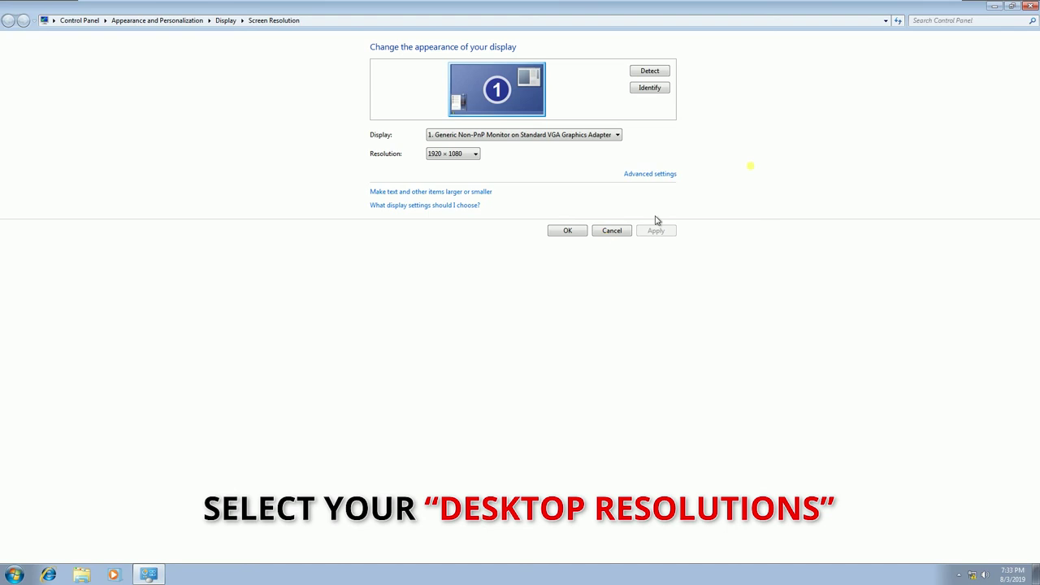
pyautogui.click(1030, 5)
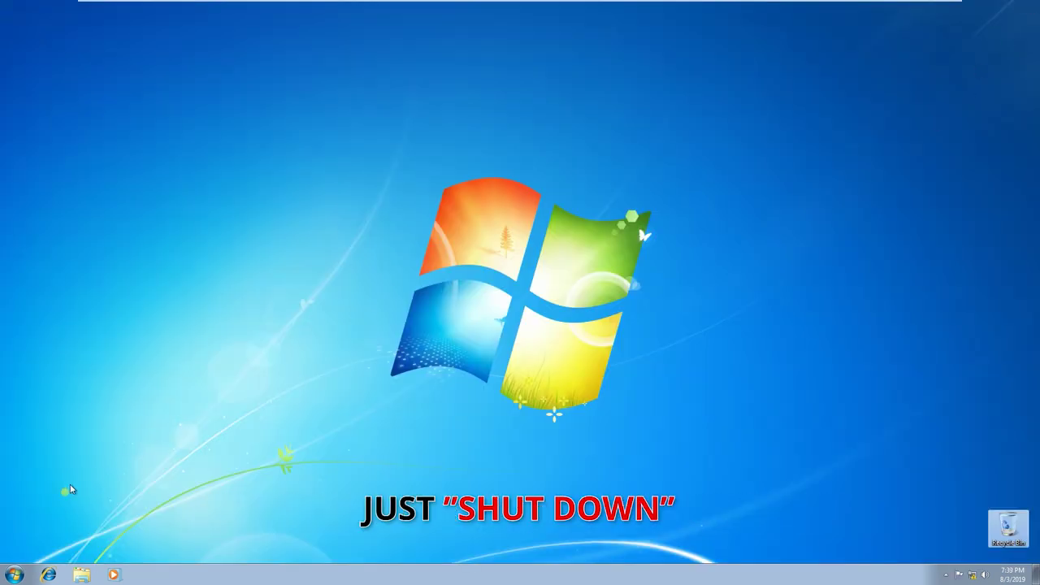
# Shut down the newly installed Windows 7 system.
pyautogui.click(14, 574)
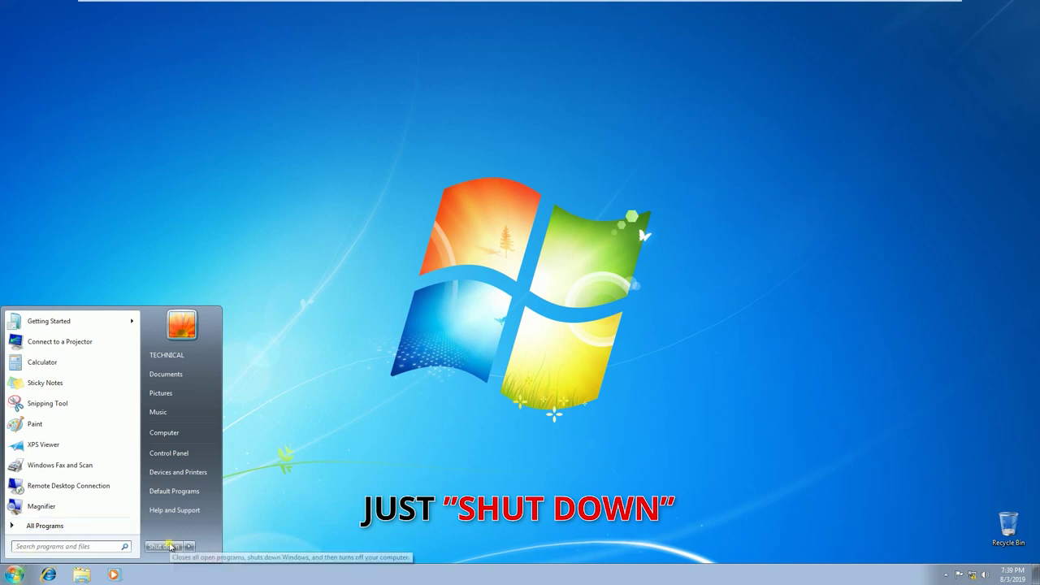
pyautogui.click(166, 546)
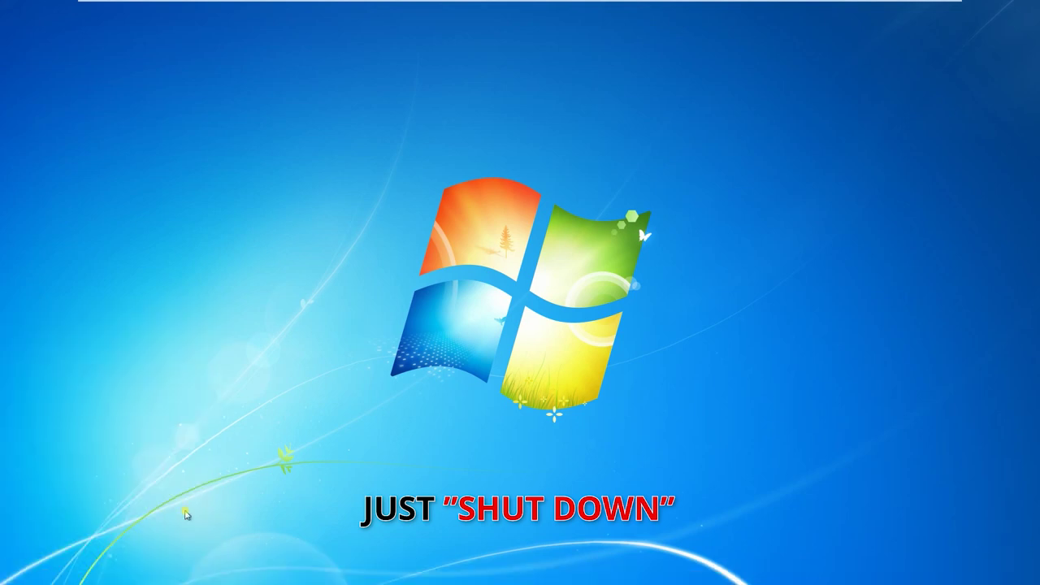